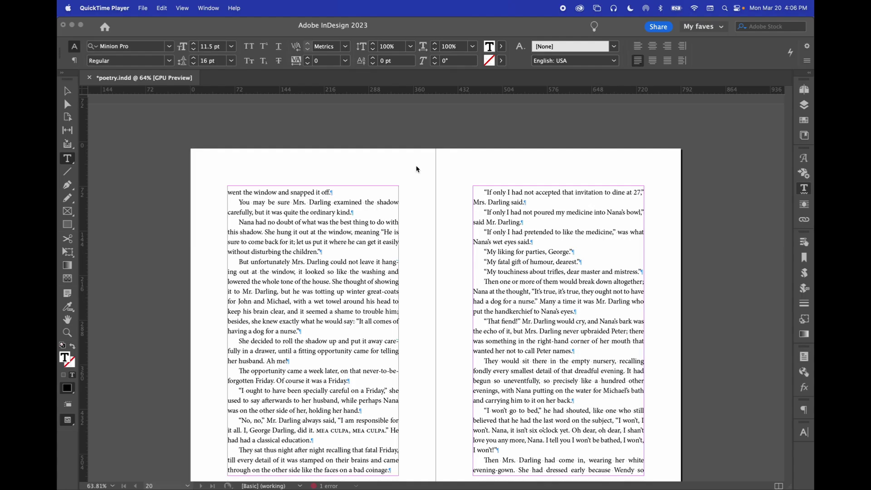
# Review the Peter Pan pages 6–7 spread and show the Conditional Text panel with stakedPageNumbers.
pyautogui.scroll(-10, 416, 169)
pyautogui.scroll(15, 416, 169)
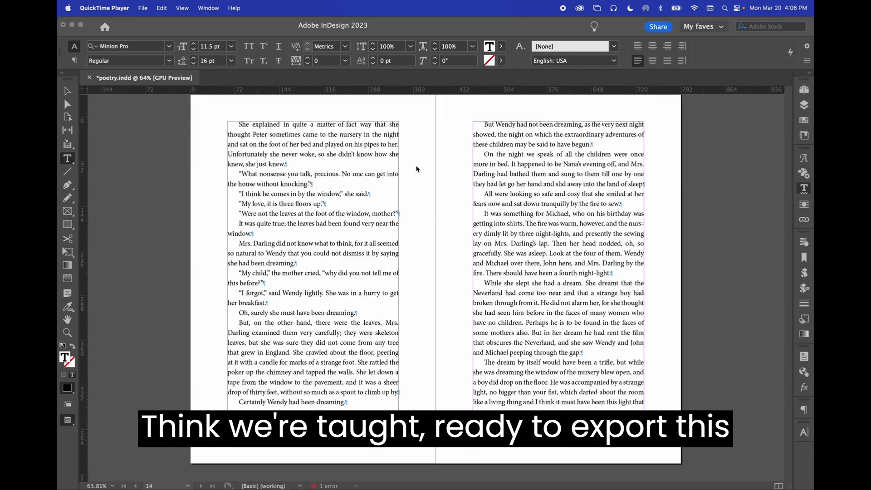
pyautogui.click(417, 169)
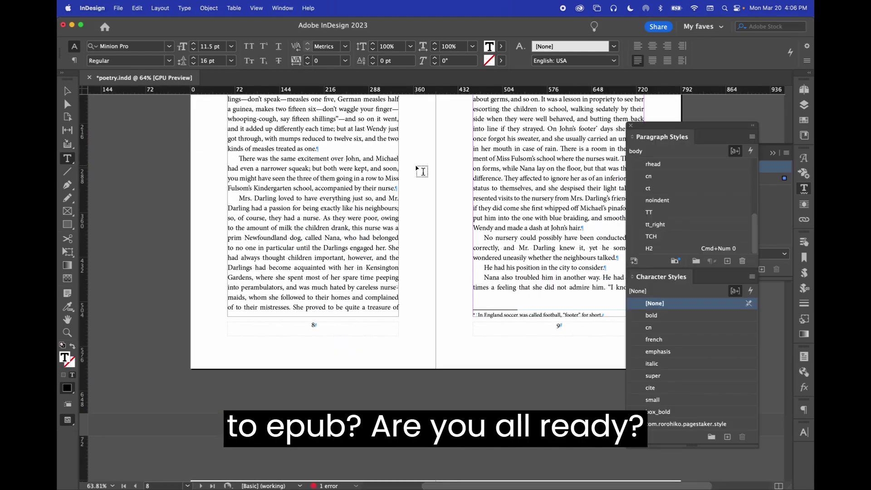
pyautogui.scroll(8, 417, 163)
pyautogui.scroll(8, 421, 156)
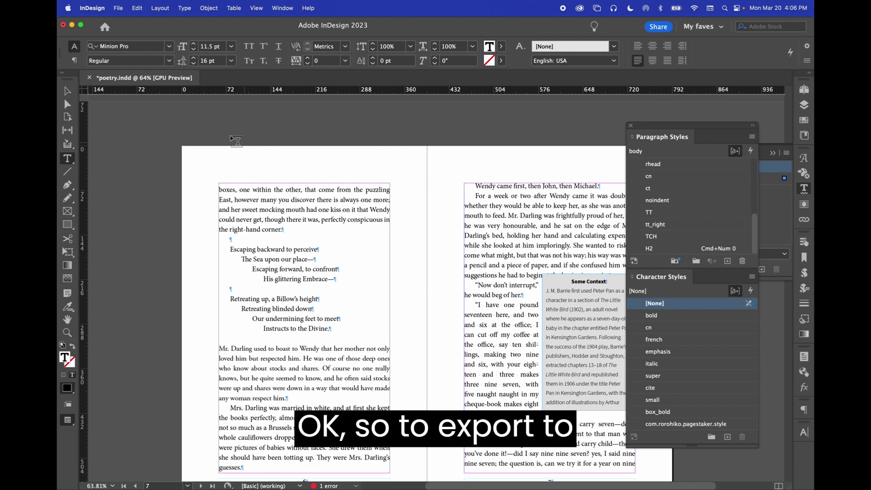
pyautogui.scroll(-1, 236, 146)
pyautogui.scroll(1, 236, 147)
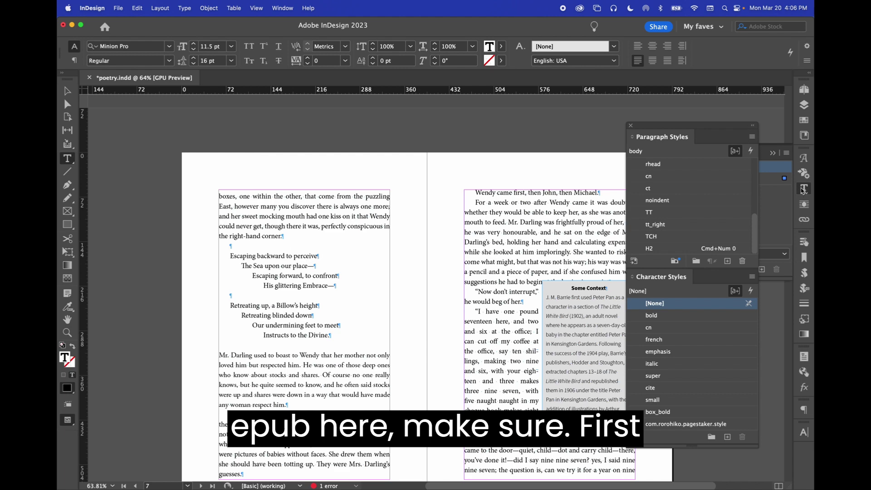
pyautogui.click(803, 191)
pyautogui.click(803, 189)
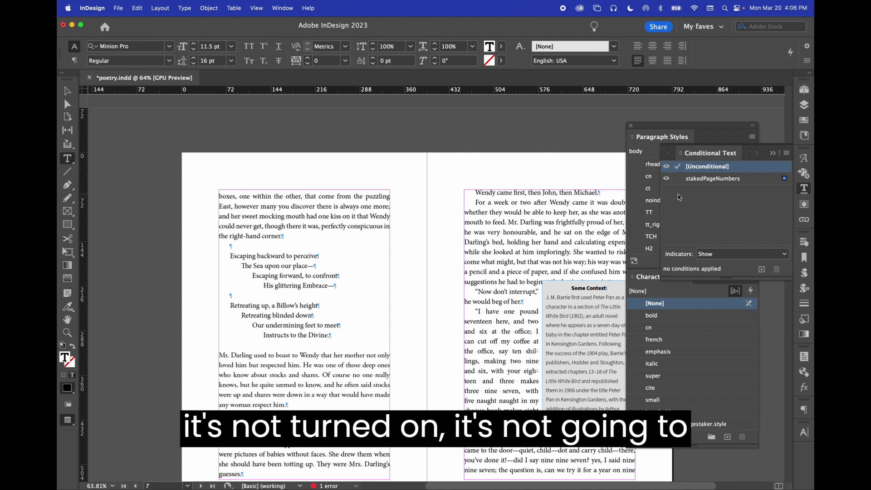
# Export the document as EPUB (Reflowable) named TestEPUB to the Desktop.
pyautogui.click(122, 6)
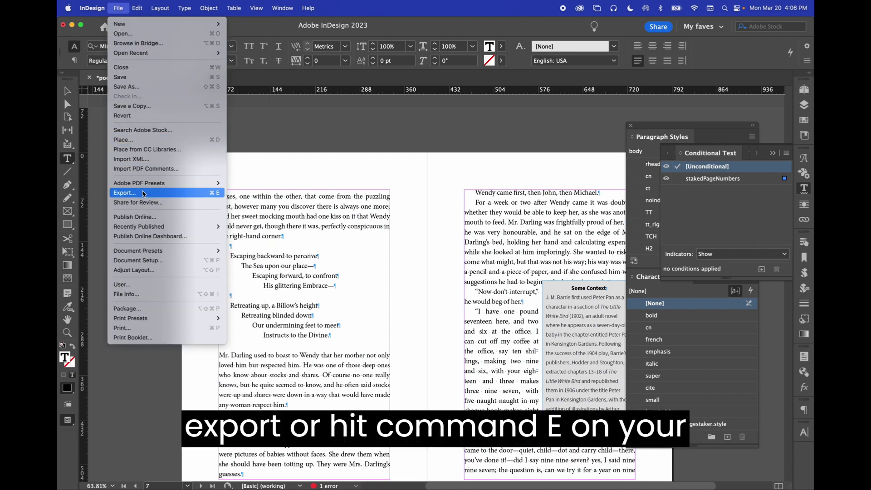
pyautogui.click(142, 193)
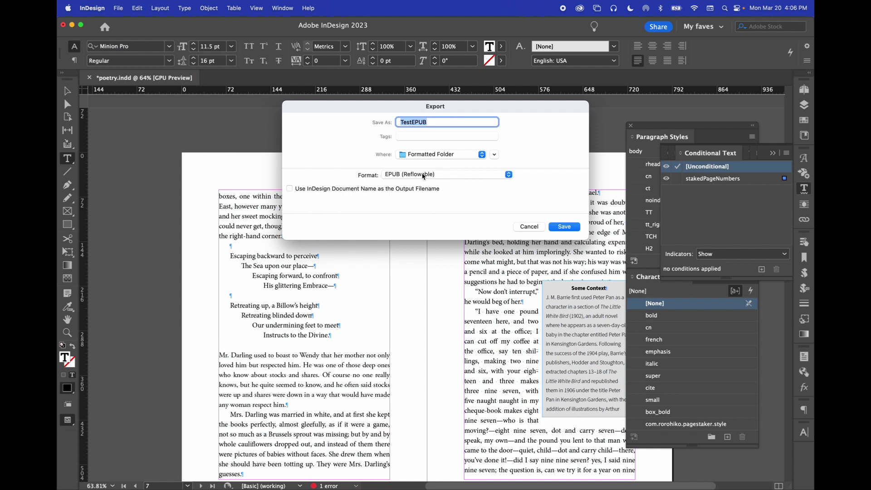
pyautogui.click(421, 192)
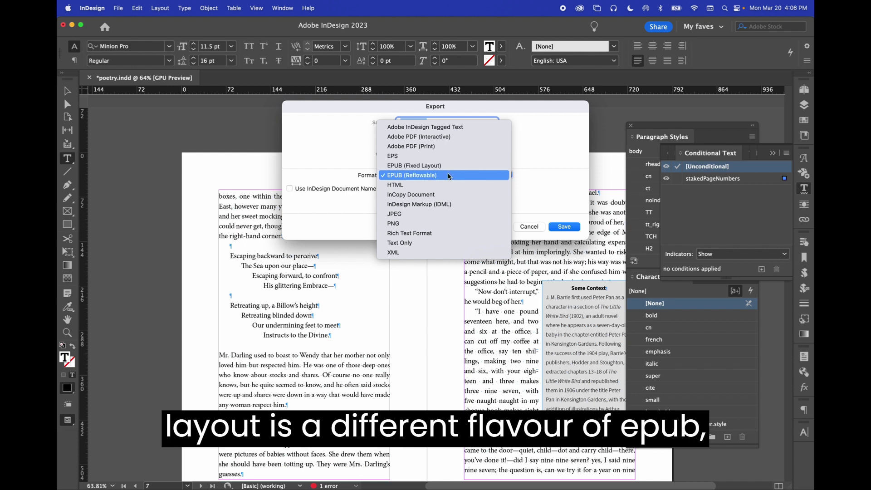
pyautogui.click(425, 177)
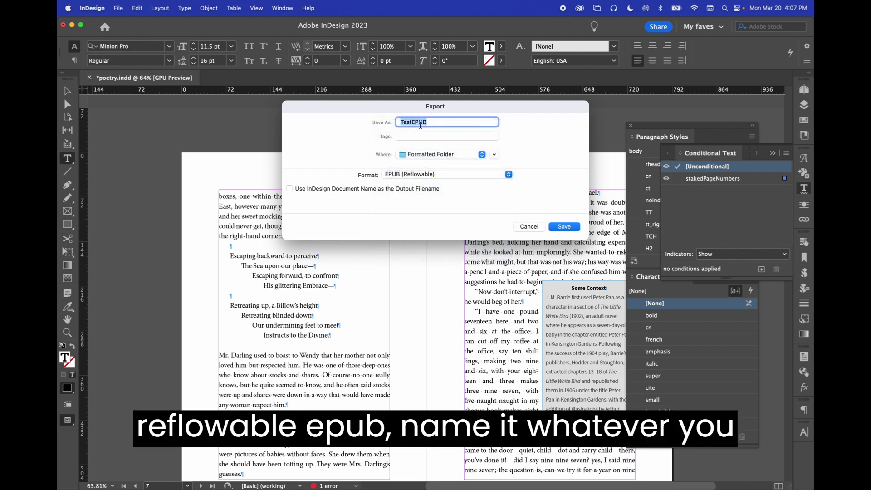
pyautogui.press('super+d')
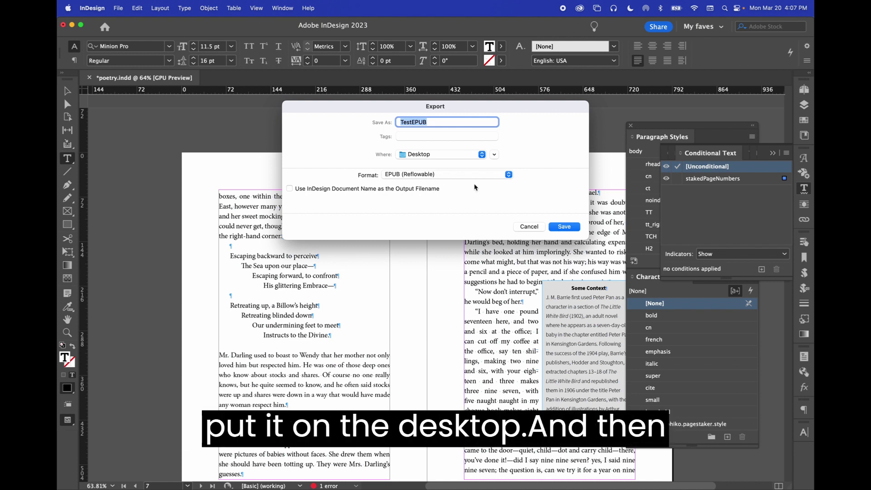
pyautogui.click(568, 229)
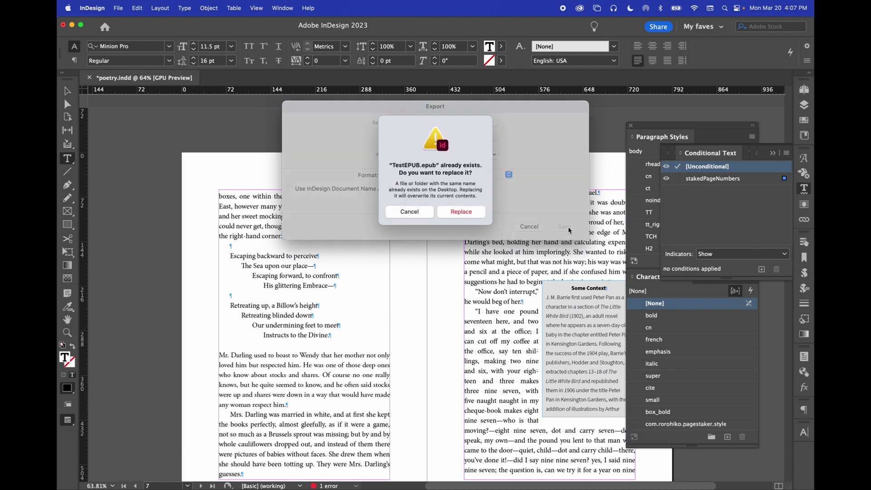
# Replace the existing TestEPUB.epub and bring up the EPUB Version choices.
pyautogui.click(467, 214)
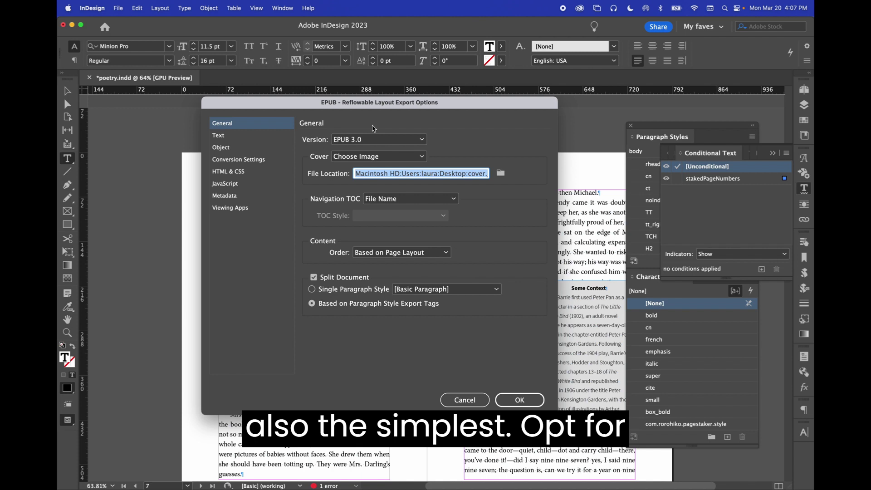
pyautogui.click(371, 141)
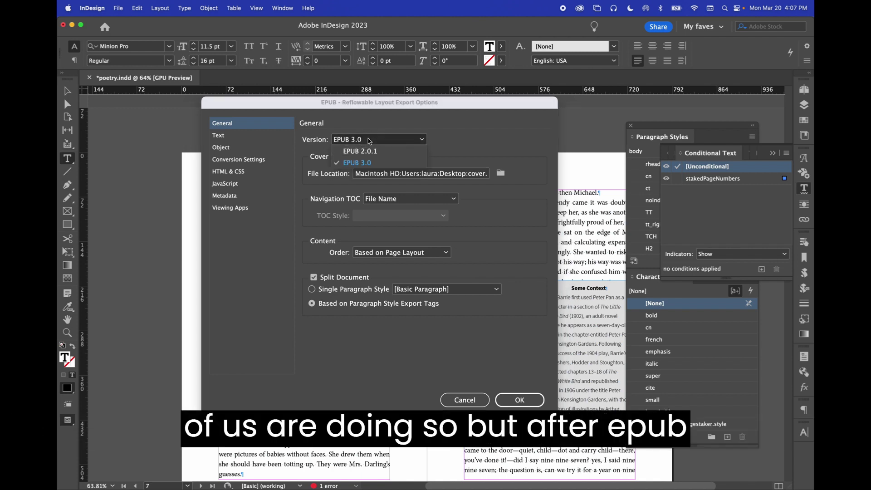
# Leave the EPUB export version at EPUB 3.0.
pyautogui.click(366, 164)
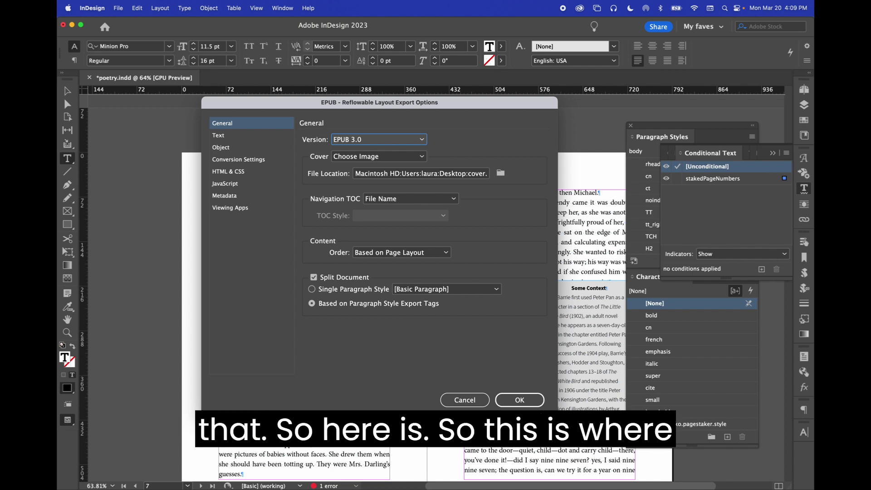
pyautogui.click(393, 137)
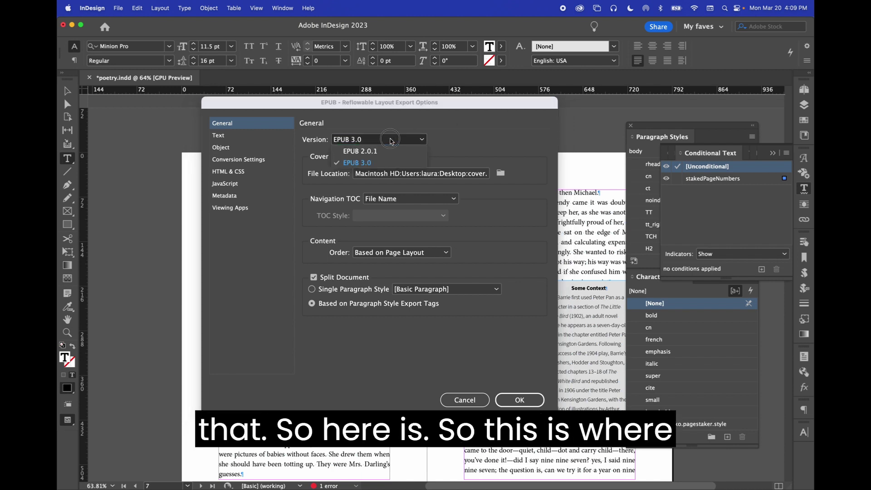
pyautogui.click(363, 165)
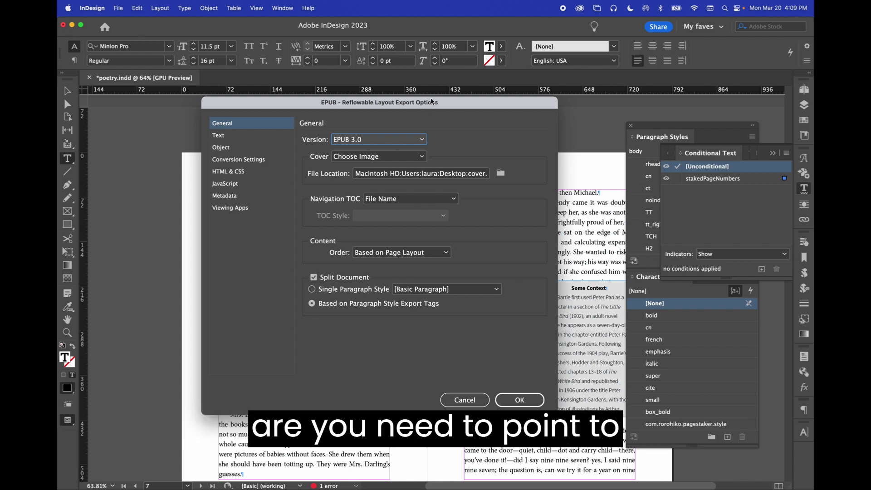
# Set cover.jpg from the Desktop as the ebook cover image.
pyautogui.click(452, 176)
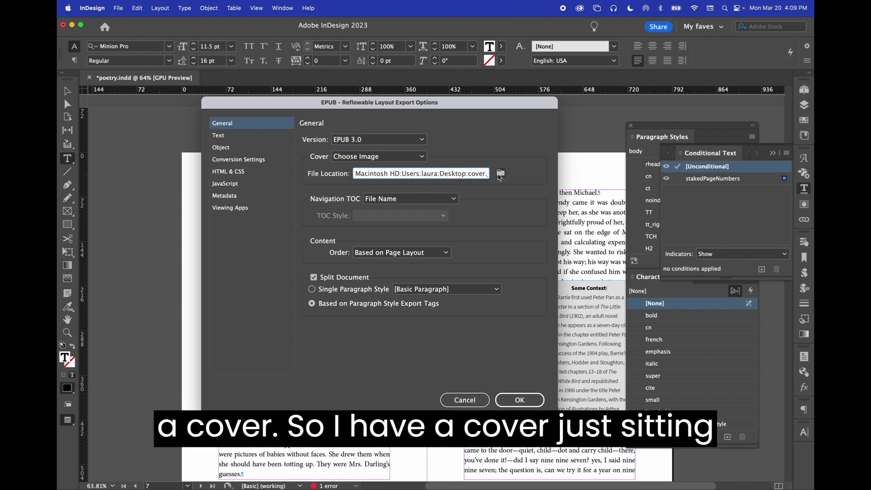
pyautogui.click(501, 174)
pyautogui.click(345, 200)
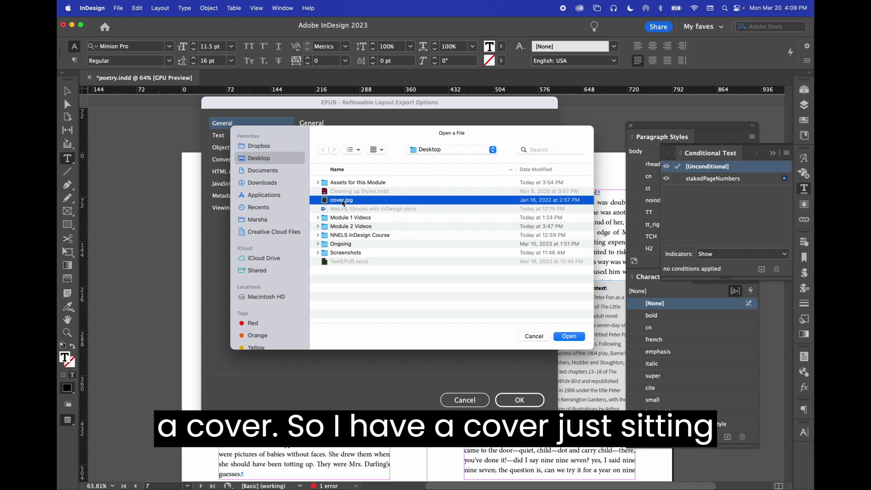
pyautogui.click(569, 337)
# Set the navigation TOC to Multi Level (TOC Style) using the EPUB TOC style.
pyautogui.click(434, 200)
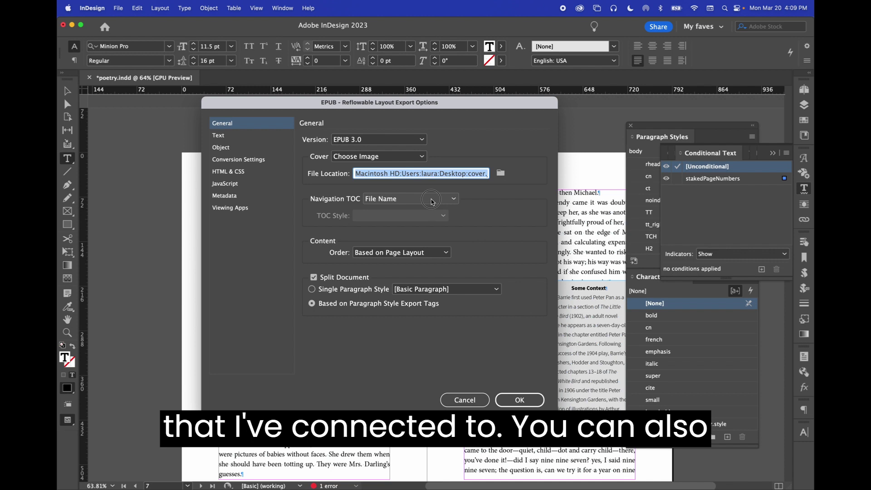
pyautogui.click(406, 222)
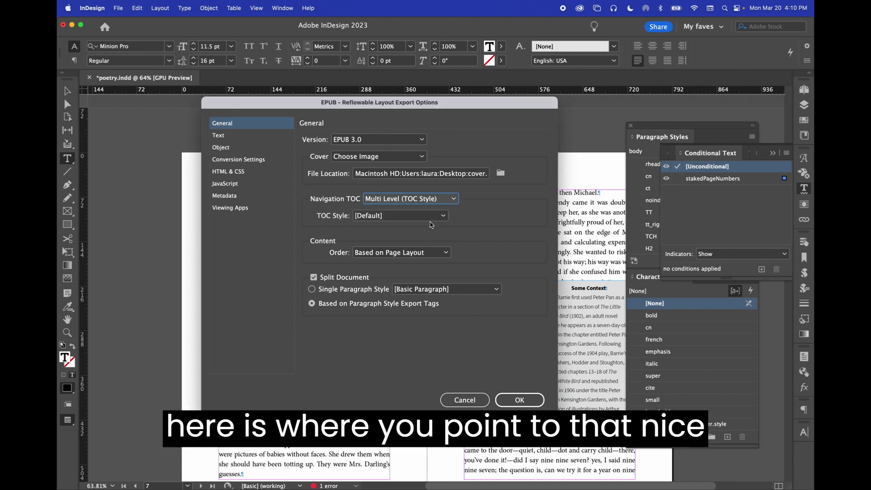
pyautogui.click(406, 220)
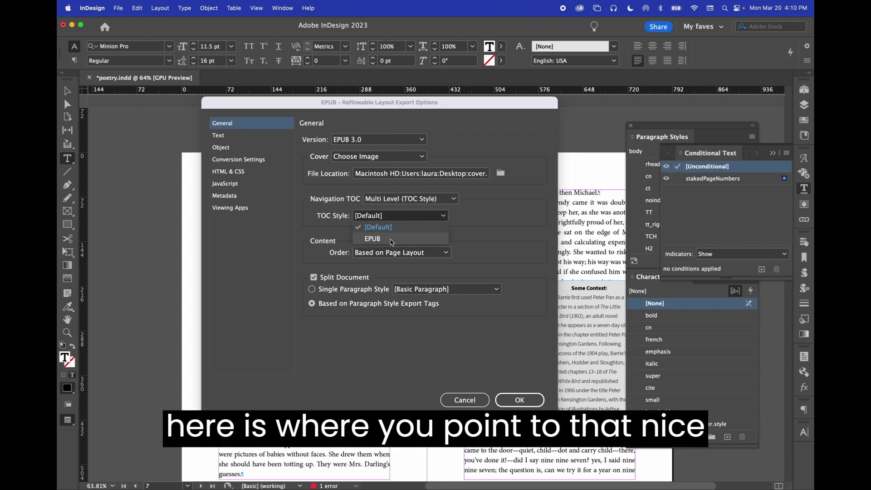
pyautogui.click(391, 239)
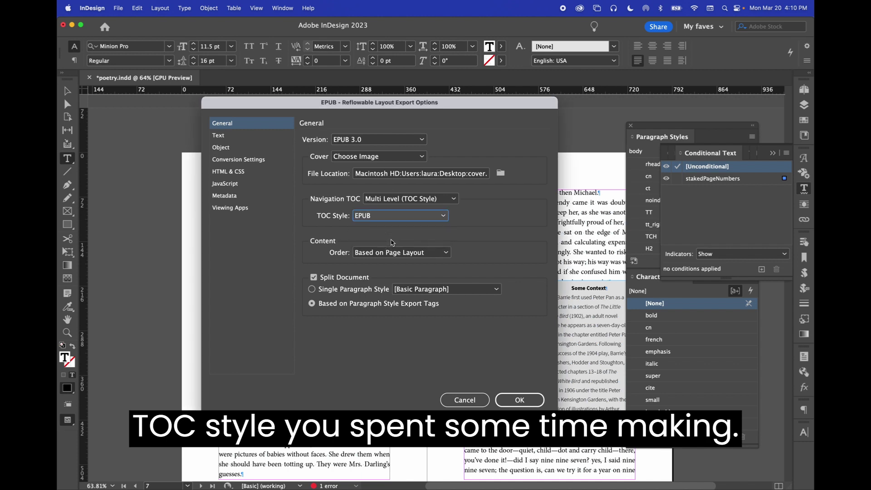
pyautogui.click(391, 199)
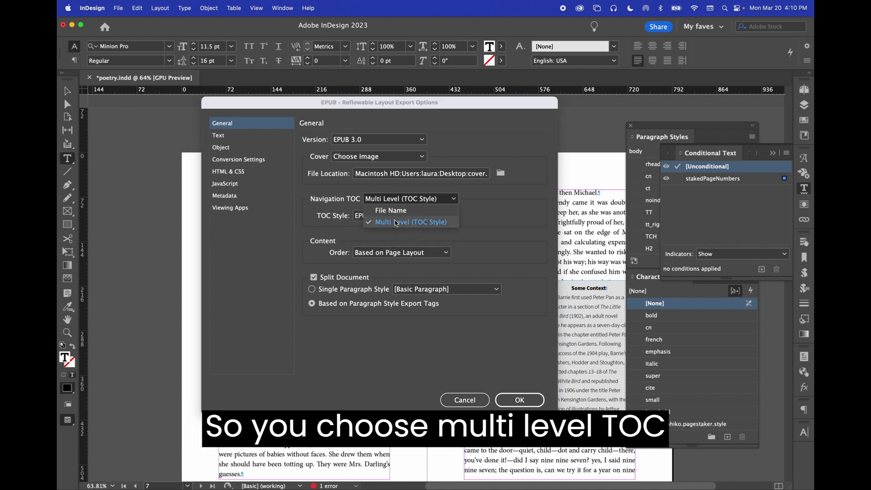
pyautogui.click(401, 223)
pyautogui.click(402, 217)
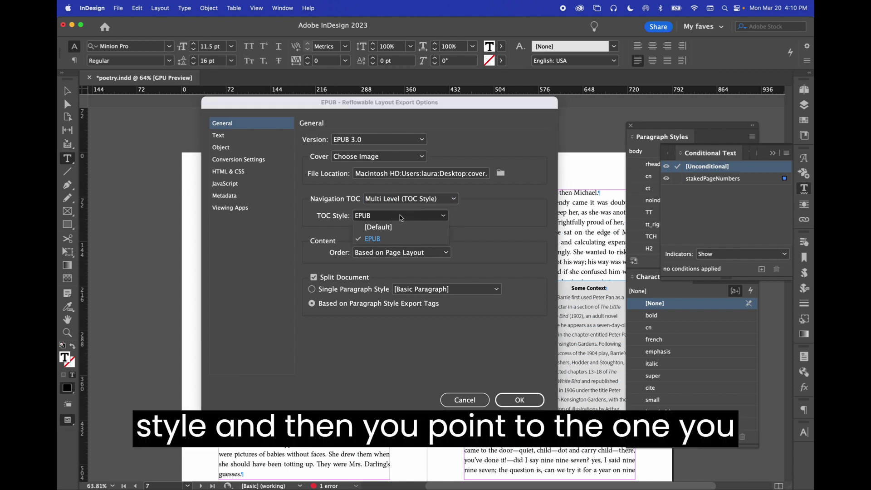
pyautogui.click(379, 239)
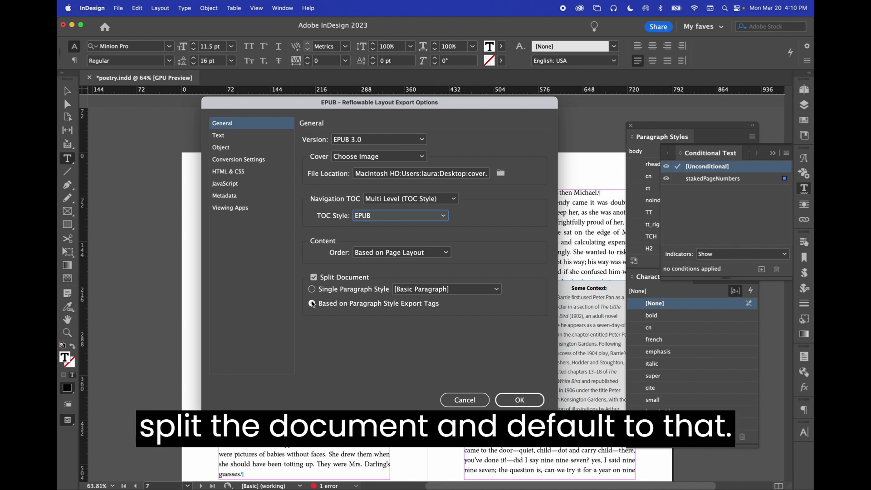
# Split the document based on paragraph style export tags, with ct left in the single-style field.
pyautogui.click(314, 279)
pyautogui.click(314, 279)
pyautogui.click(312, 289)
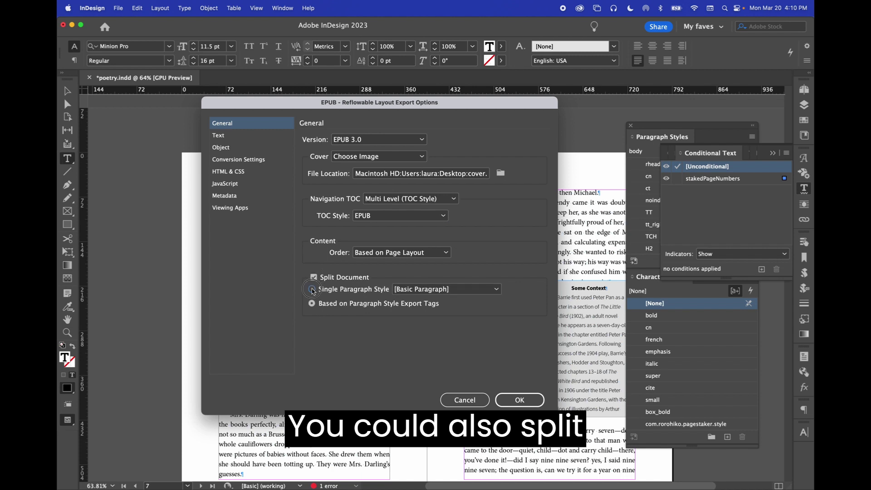
pyautogui.click(395, 289)
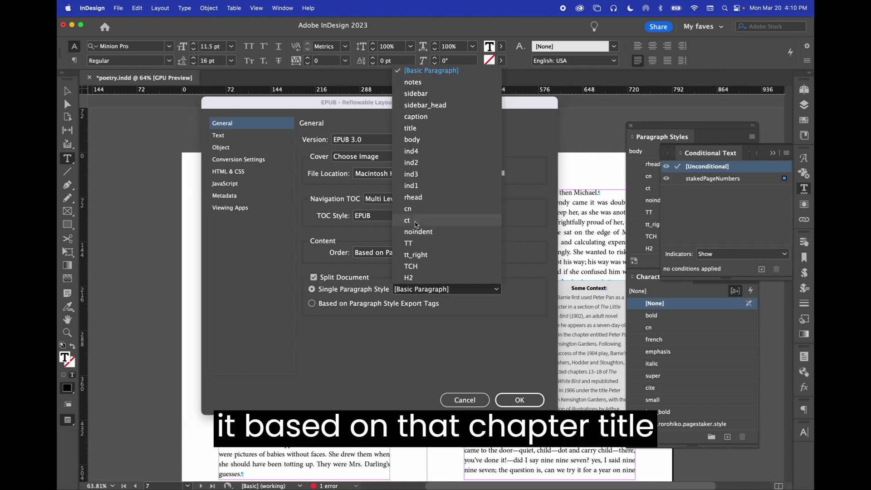
pyautogui.click(414, 221)
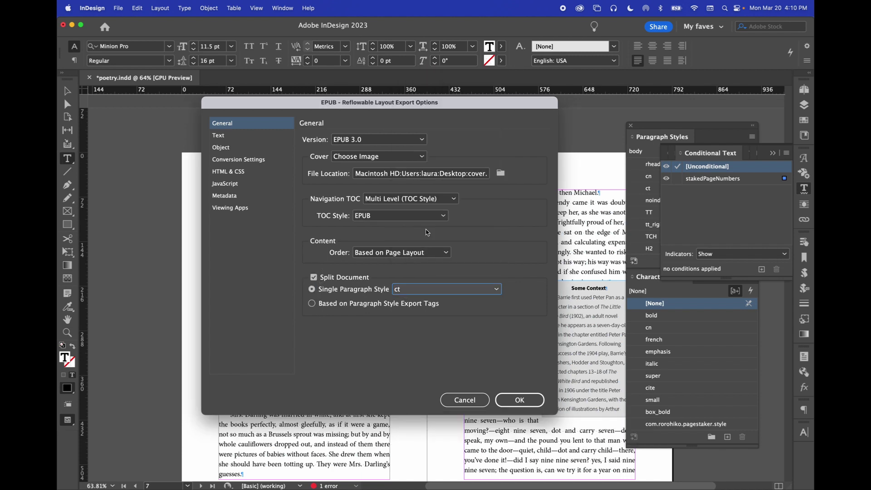
pyautogui.click(313, 305)
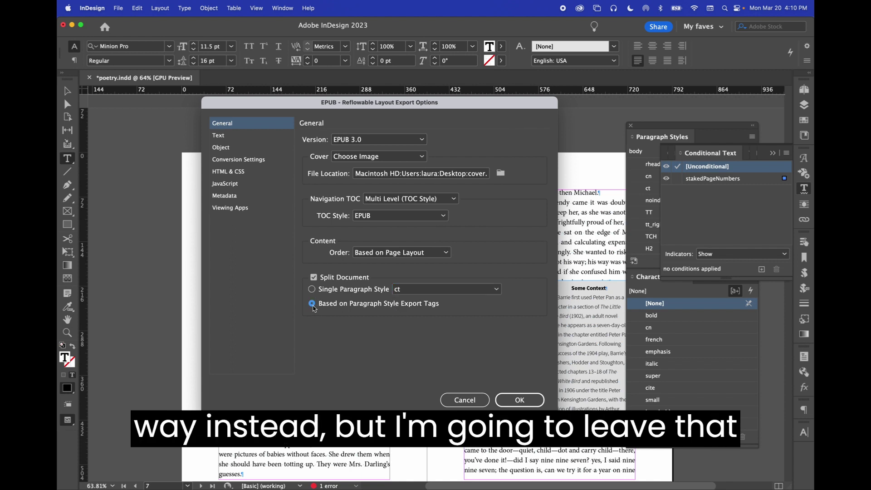
pyautogui.click(445, 291)
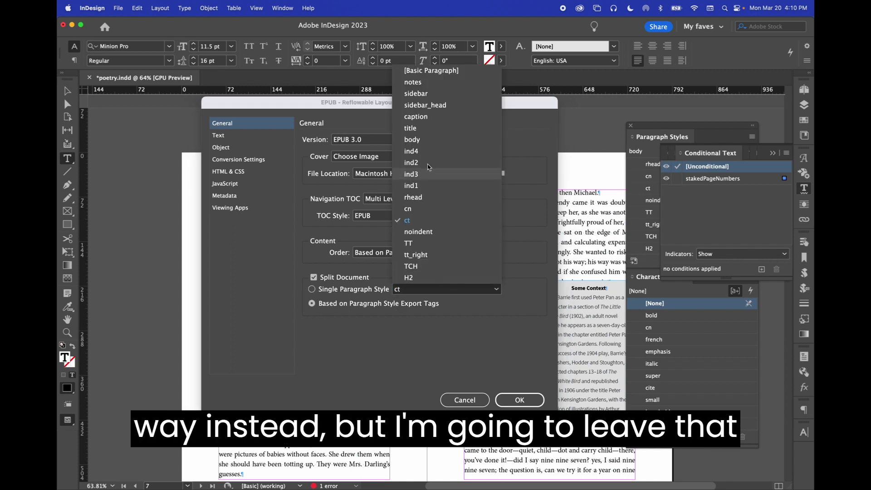
pyautogui.click(524, 326)
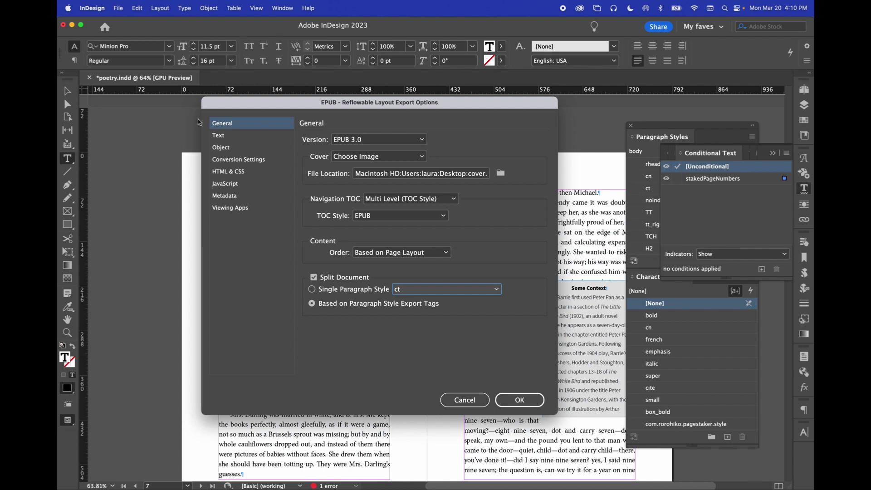
# Show the Text page of the EPUB export options.
pyautogui.click(222, 136)
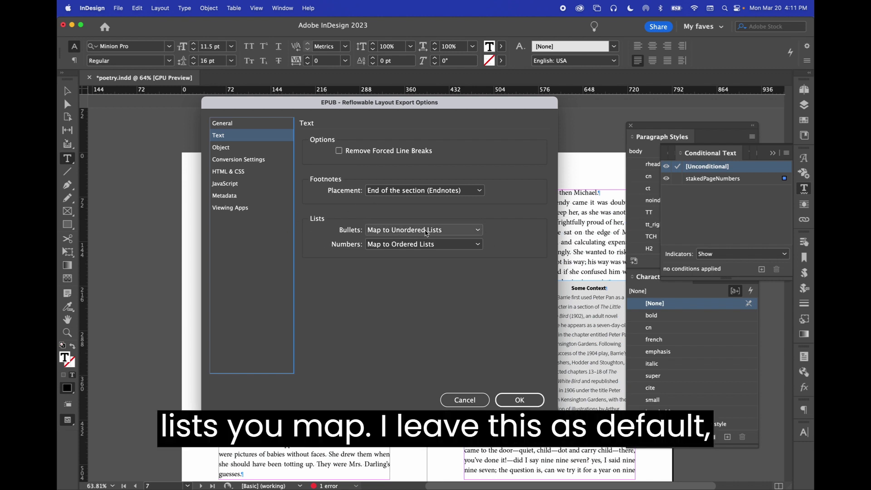
pyautogui.click(418, 245)
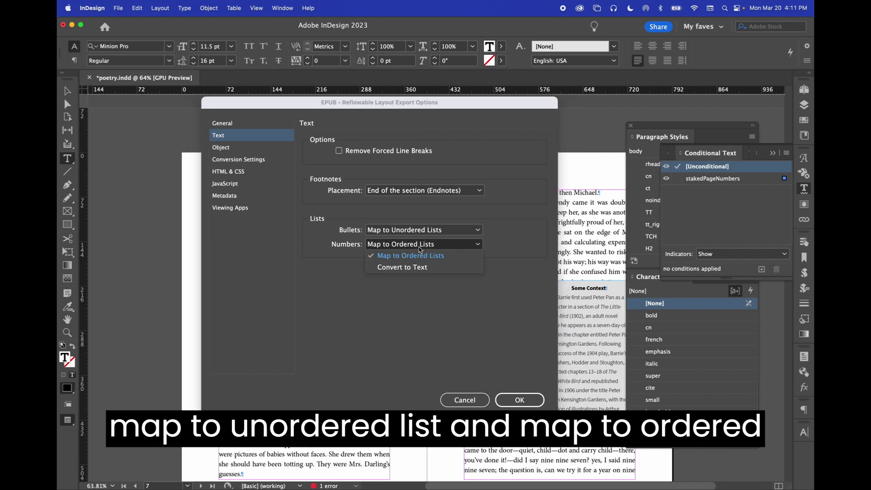
pyautogui.click(394, 301)
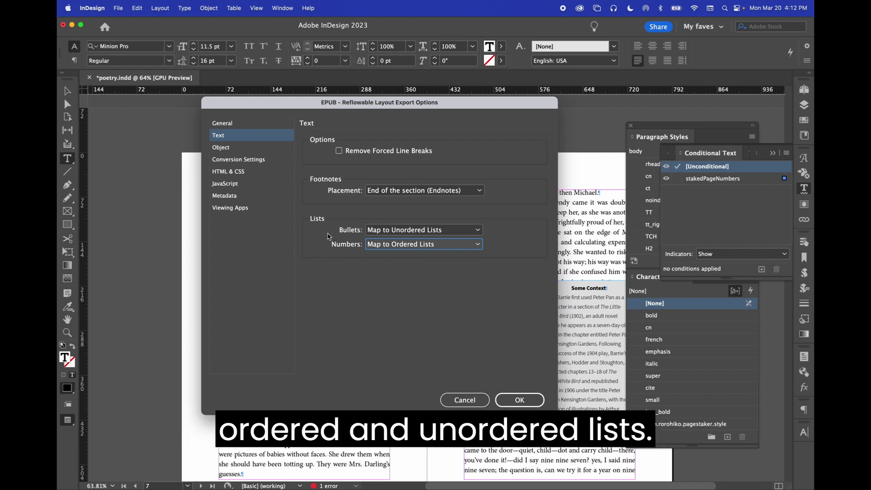
pyautogui.click(445, 191)
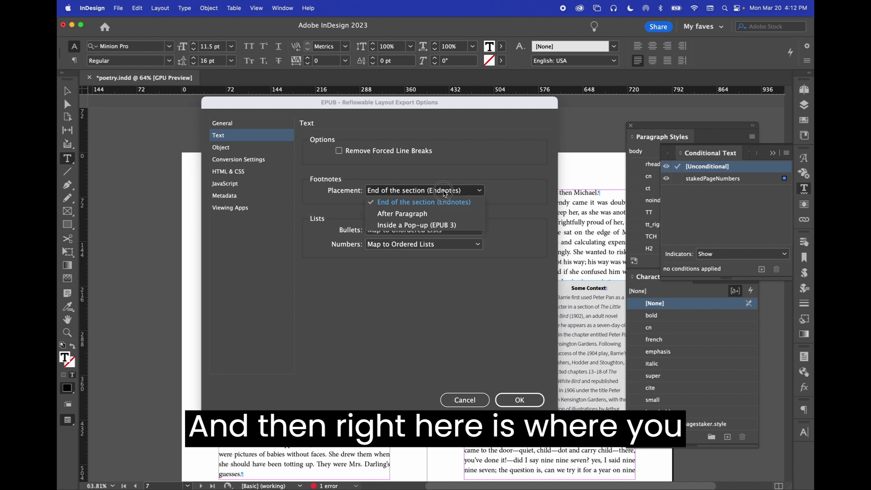
pyautogui.click(387, 204)
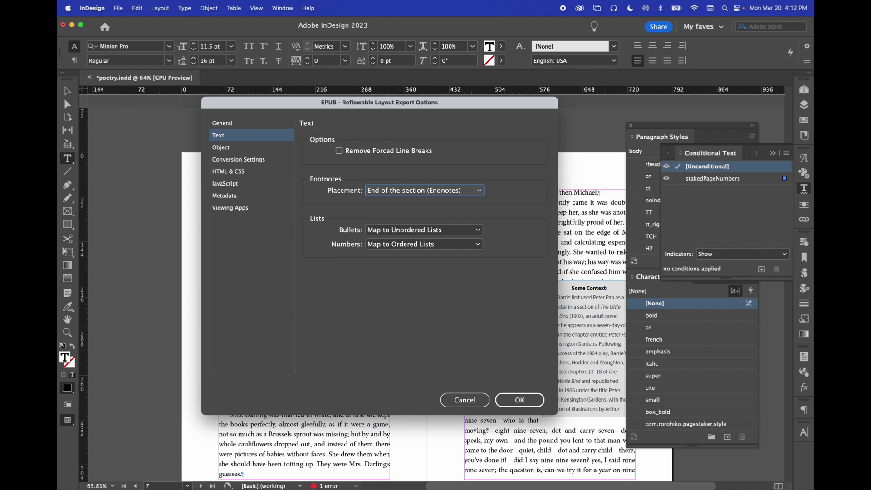
# On the Object page, try Fixed CSS Size, then return it to Relative to Text Flow.
pyautogui.click(222, 150)
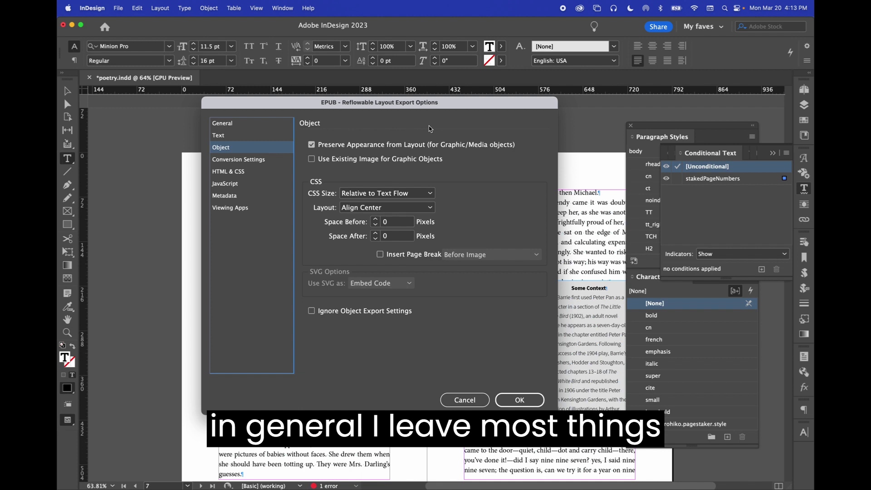
pyautogui.click(402, 193)
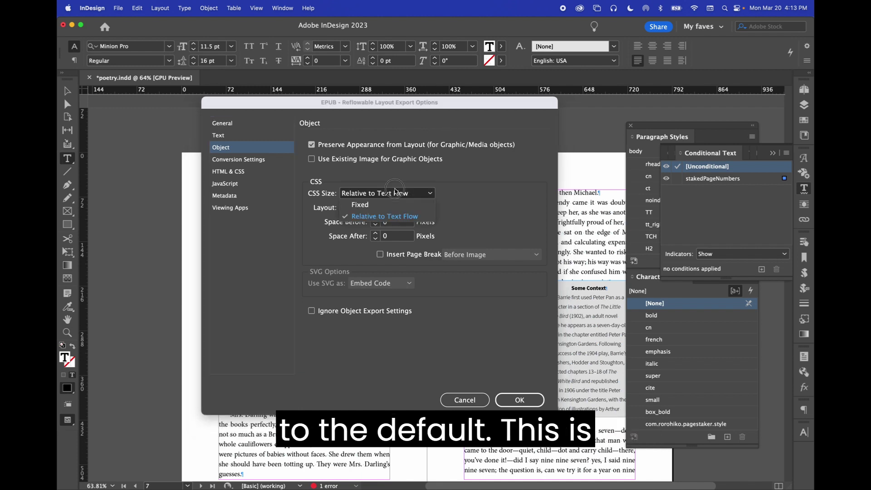
pyautogui.click(365, 205)
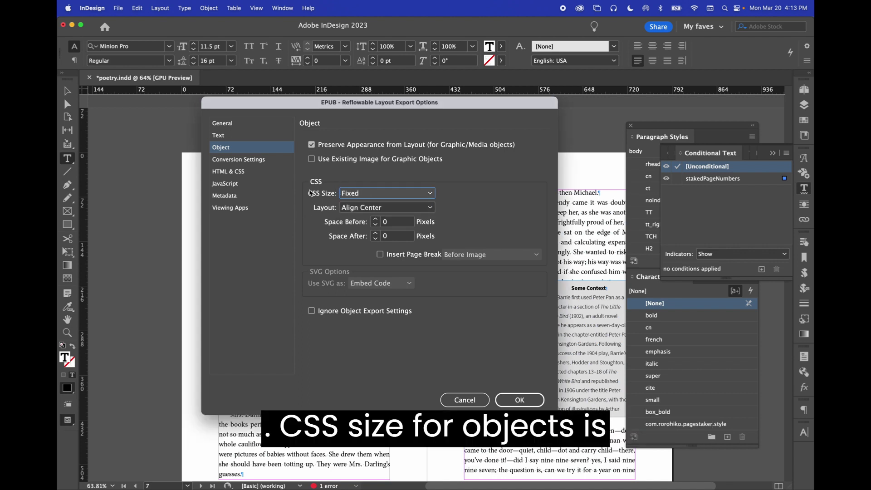
pyautogui.click(364, 195)
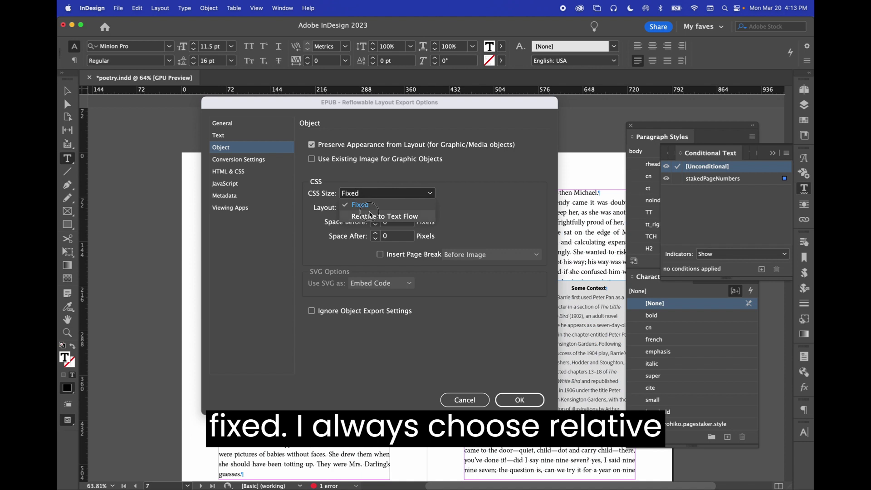
pyautogui.click(372, 216)
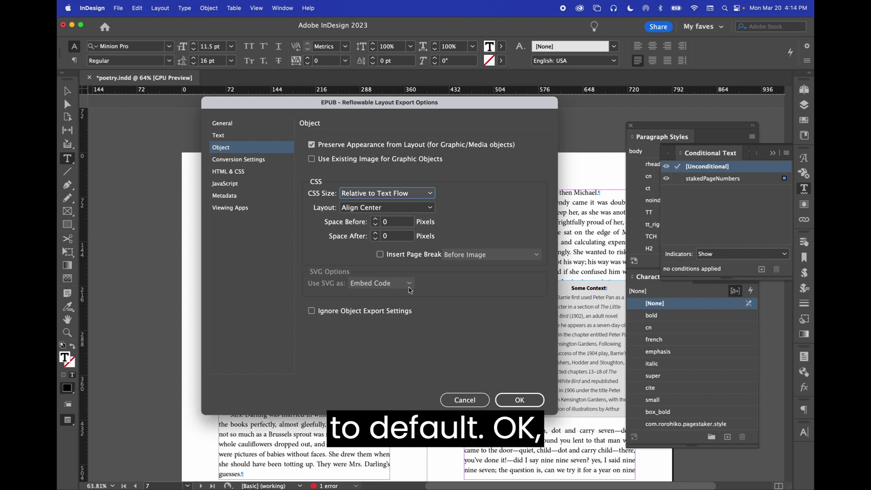
# On Conversion Settings, keep JPEG image format at 150 PPI and nudge the dialog left.
pyautogui.click(251, 161)
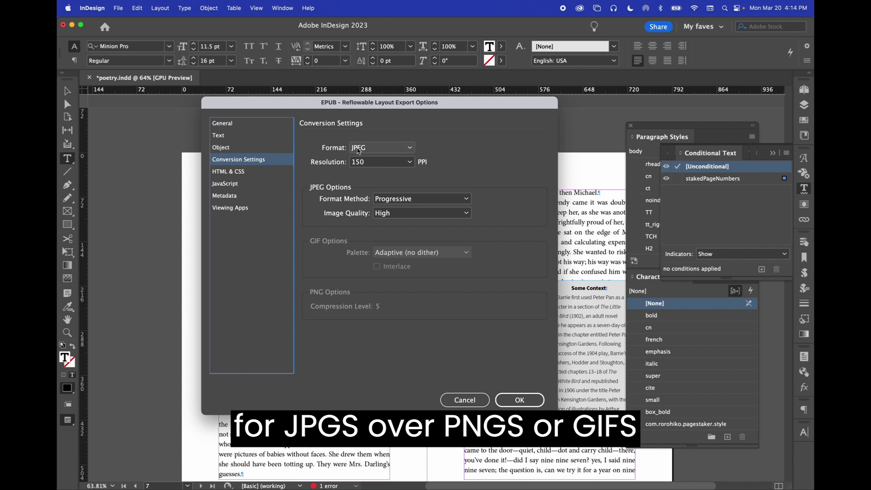
pyautogui.click(358, 151)
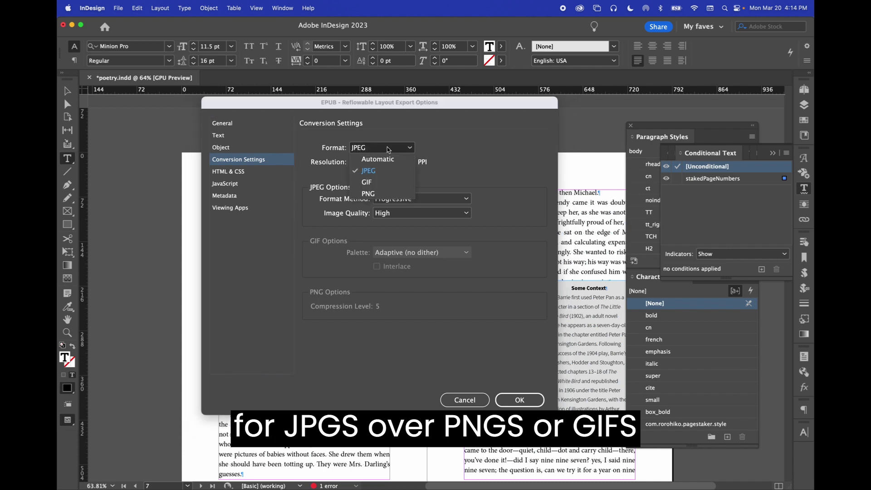
pyautogui.click(382, 171)
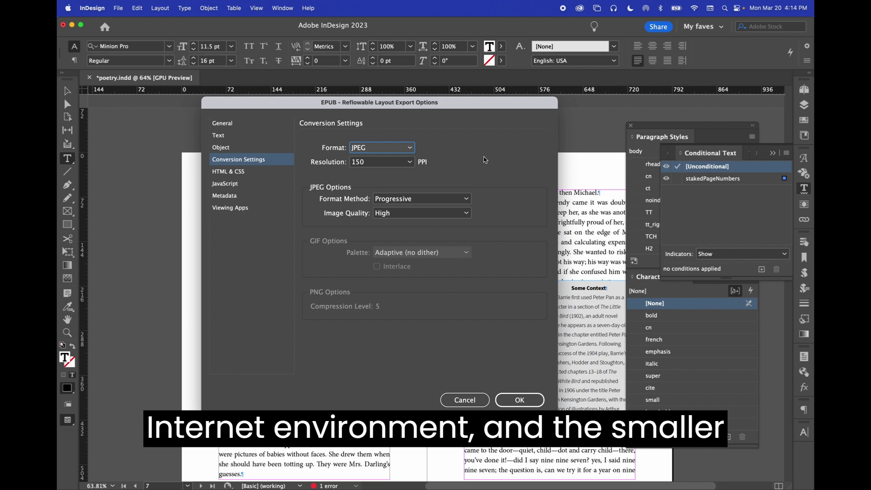
pyautogui.moveTo(418, 108); pyautogui.dragTo(403, 106)
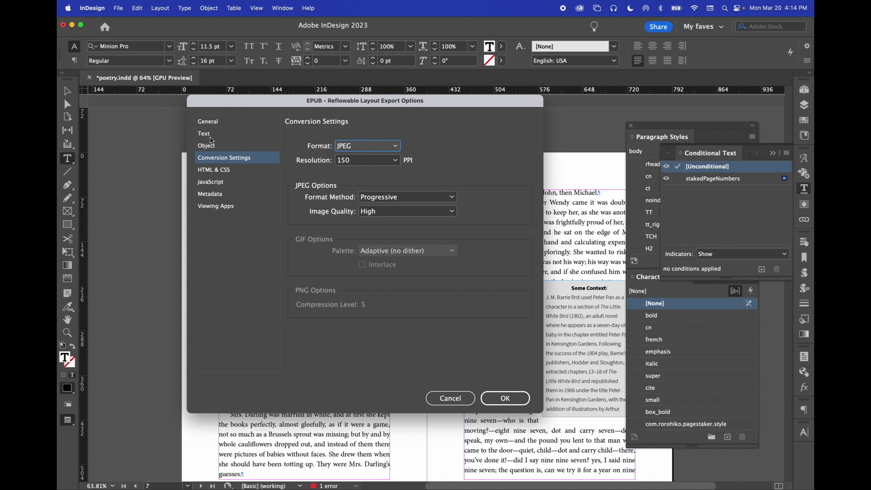
# On the HTML & CSS page, leave 'Include classes in HTML' selected.
pyautogui.click(217, 169)
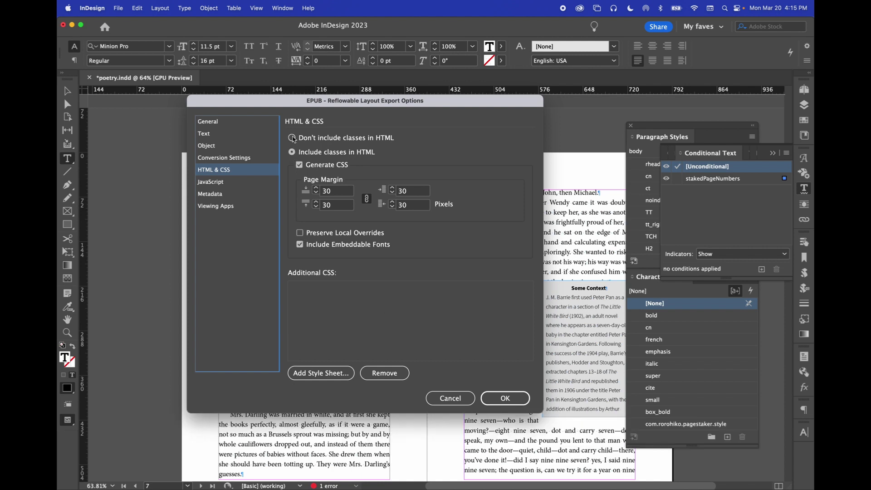
pyautogui.click(292, 138)
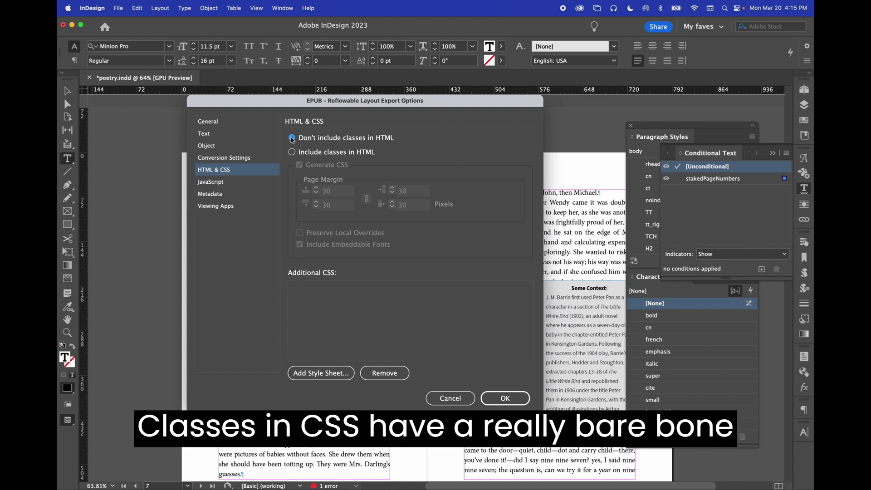
pyautogui.click(292, 152)
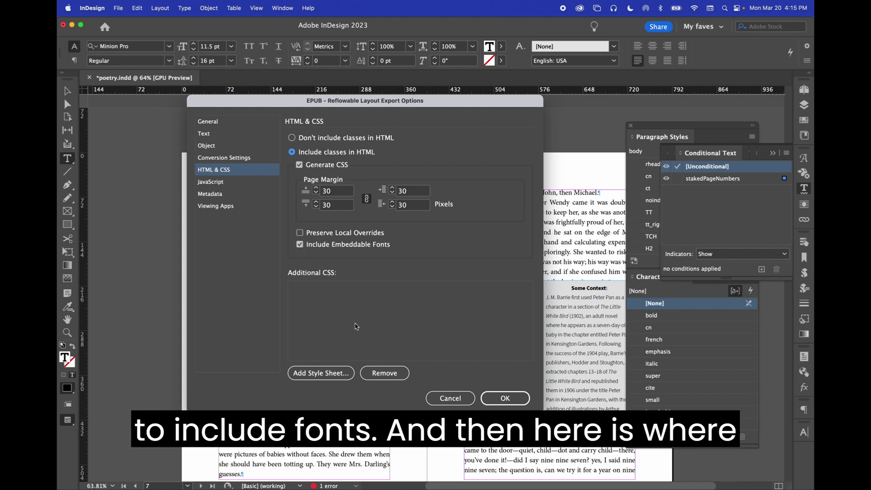
pyautogui.click(339, 374)
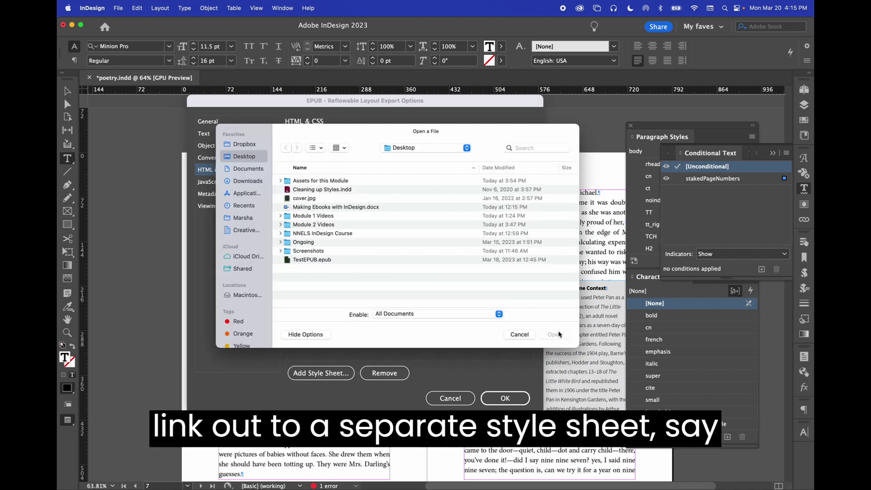
pyautogui.click(519, 334)
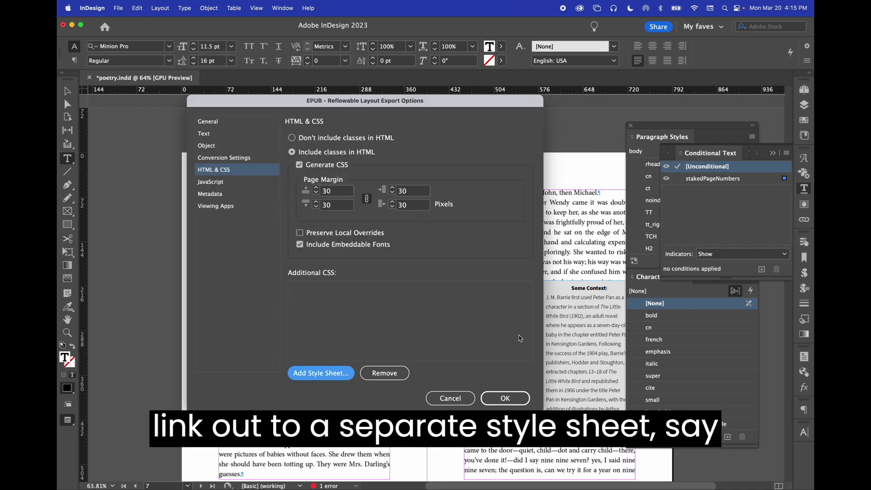
# Skip past the empty JavaScript list to the Metadata page showing Peter Pan and Pretend Books.
pyautogui.click(220, 183)
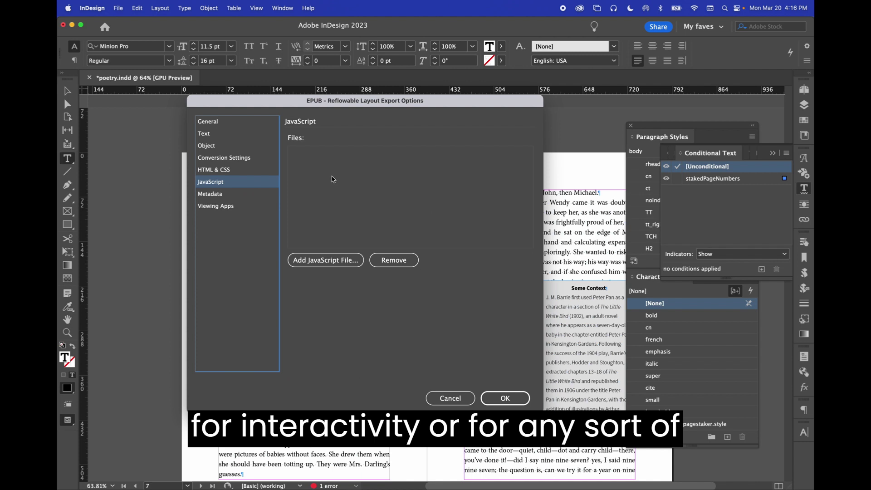
pyautogui.click(236, 196)
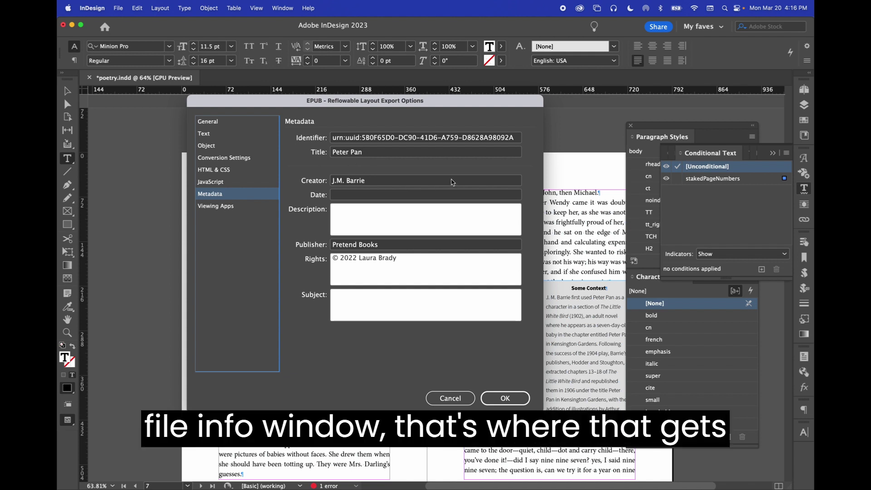
# Check the Pretend Books publisher entry and select the auto-generated urn:uuid identifier value.
pyautogui.doubleClick(392, 249)
pyautogui.press('super+a')
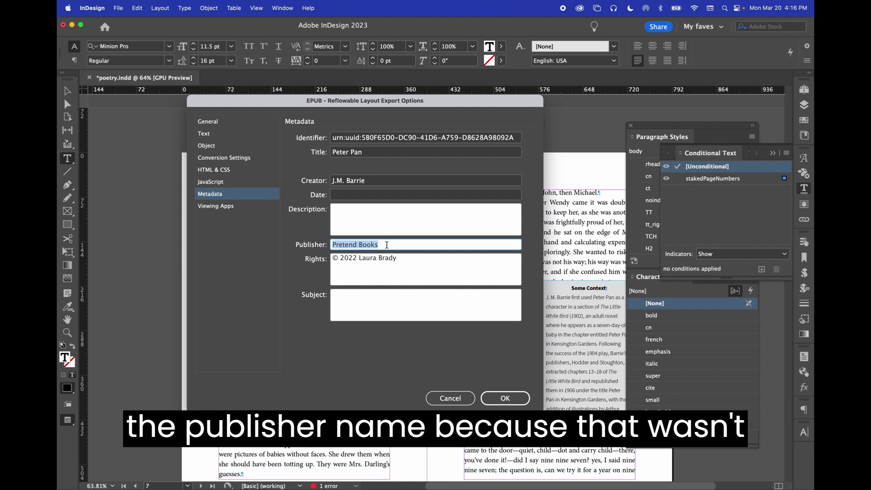
pyautogui.click(367, 139)
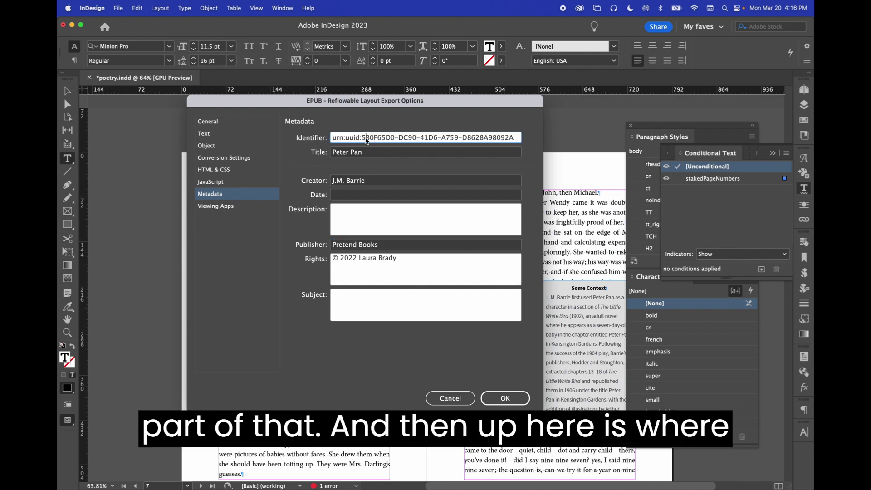
pyautogui.tripleClick(366, 138)
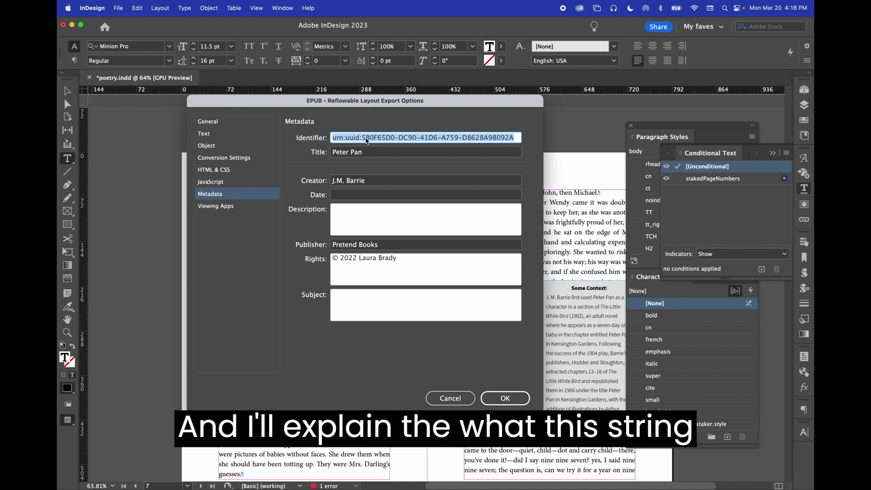
pyautogui.tripleClick(366, 141)
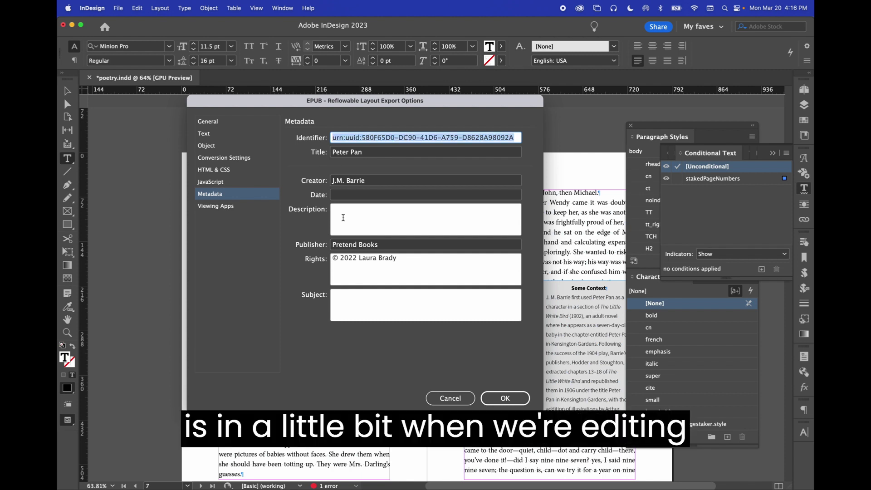
# Show the Viewing Apps page with System Default: Adobe Digital Editions 4.5 kept checked.
pyautogui.click(235, 209)
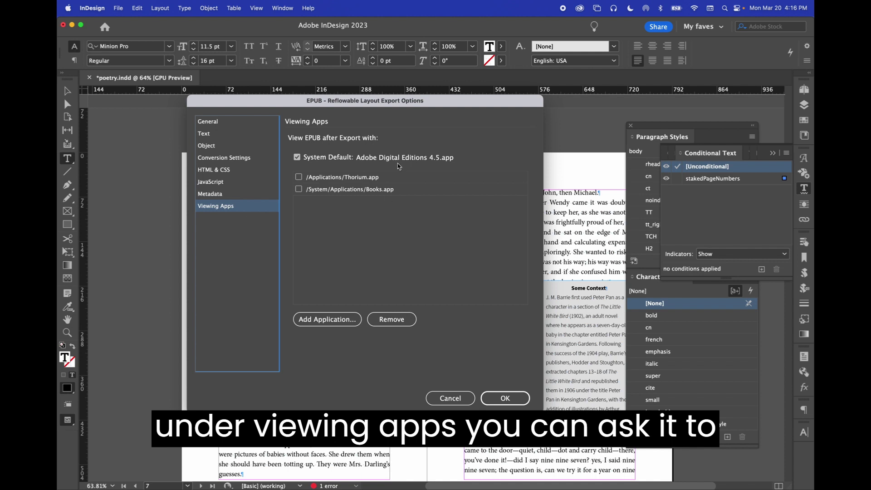